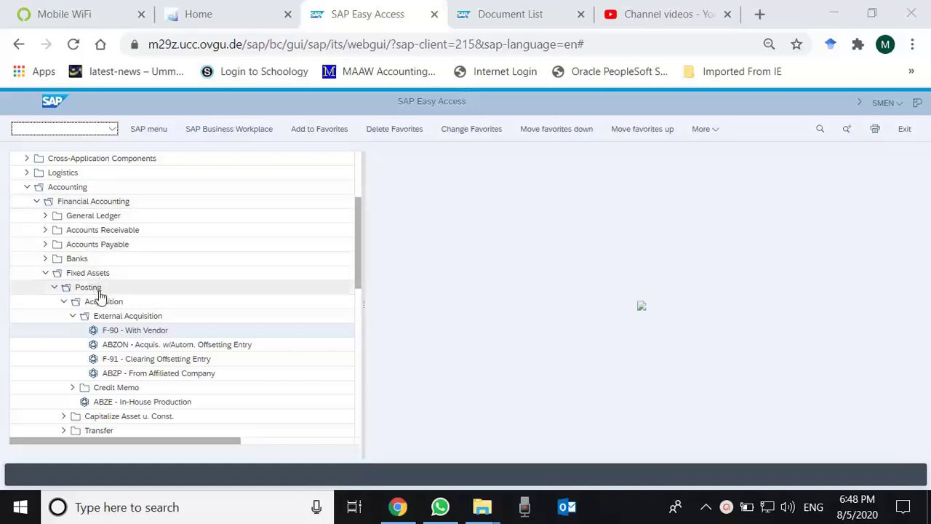
- Open the AS01 transaction for creating an asset from the Fixed Assets area of Financial Accounting
{"action": "left_click", "coordinate": [60, 290]}
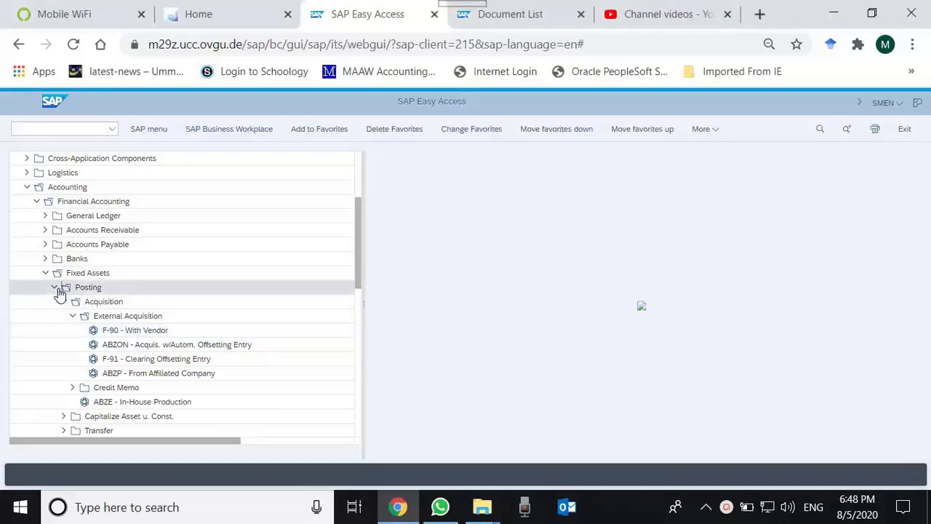
{"action": "left_click", "coordinate": [54, 288]}
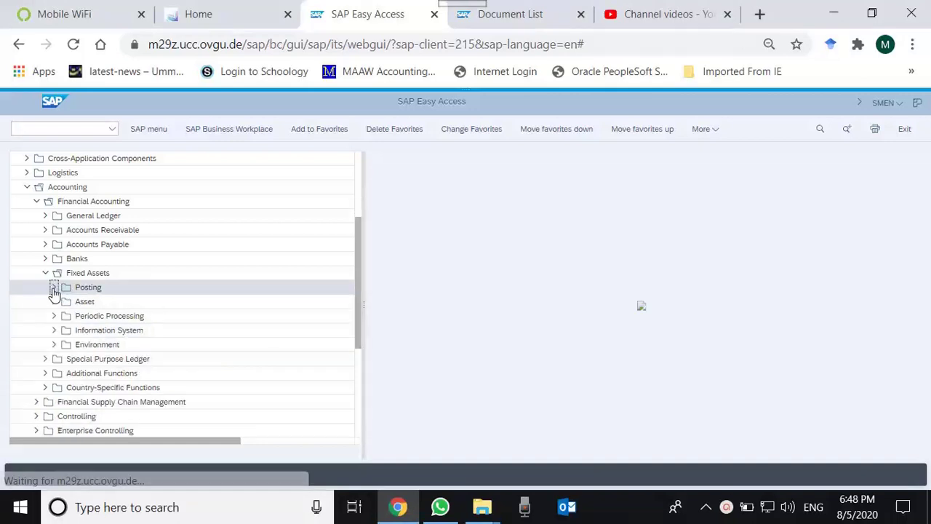
{"action": "left_click", "coordinate": [54, 288]}
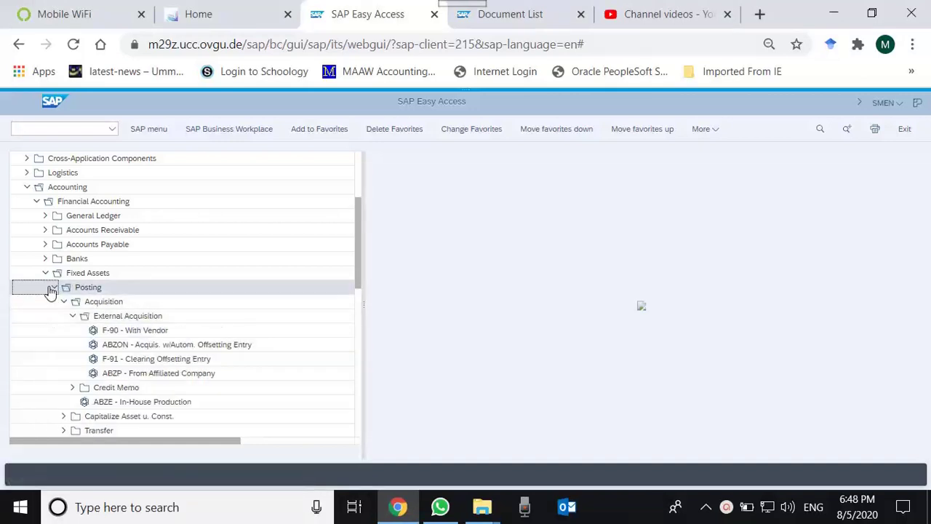
{"action": "left_click", "coordinate": [57, 303]}
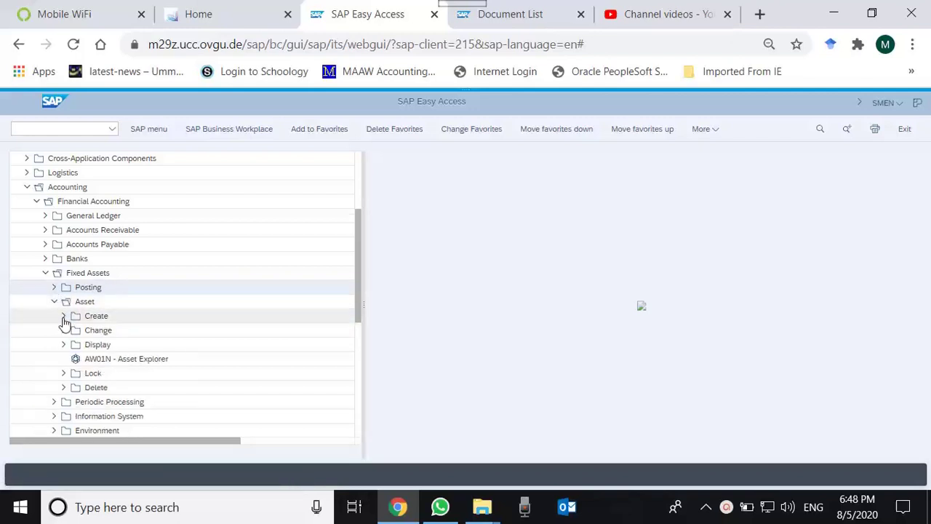
{"action": "left_click", "coordinate": [63, 317]}
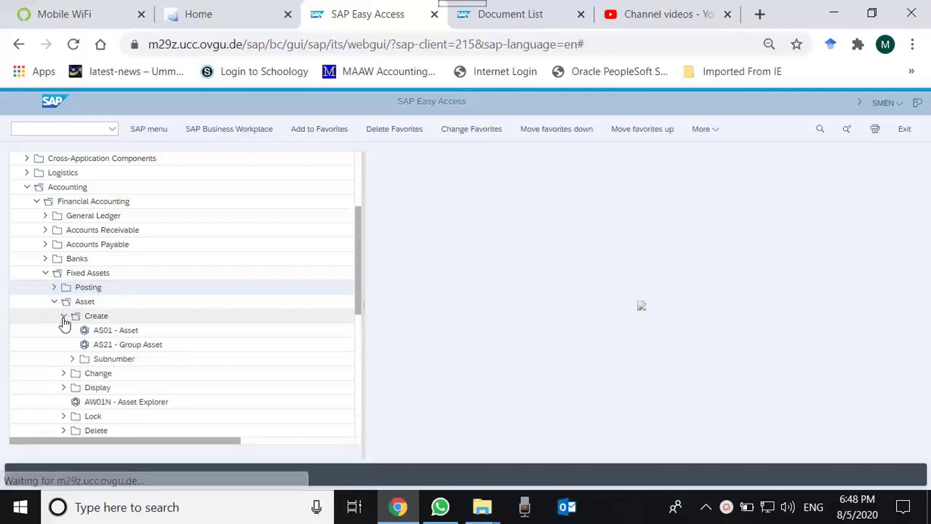
{"action": "left_click", "coordinate": [142, 333]}
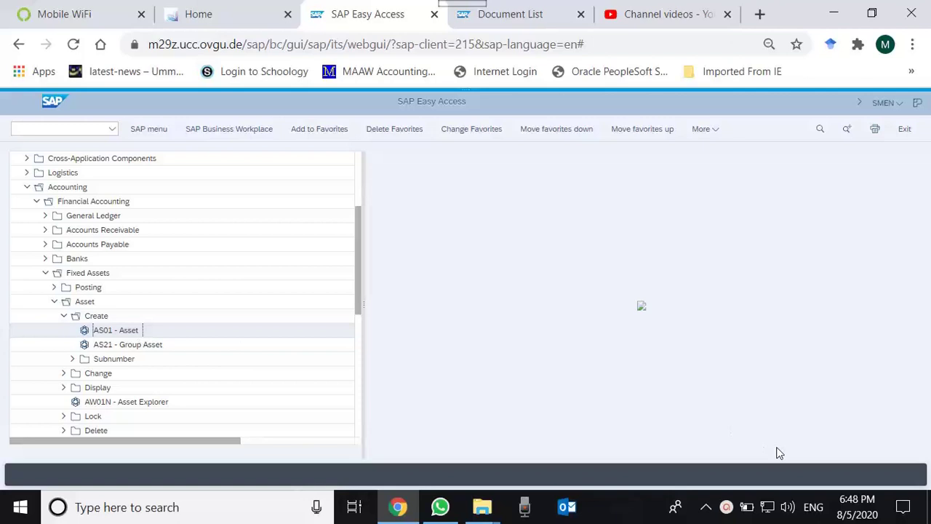
{"action": "left_click", "coordinate": [726, 507]}
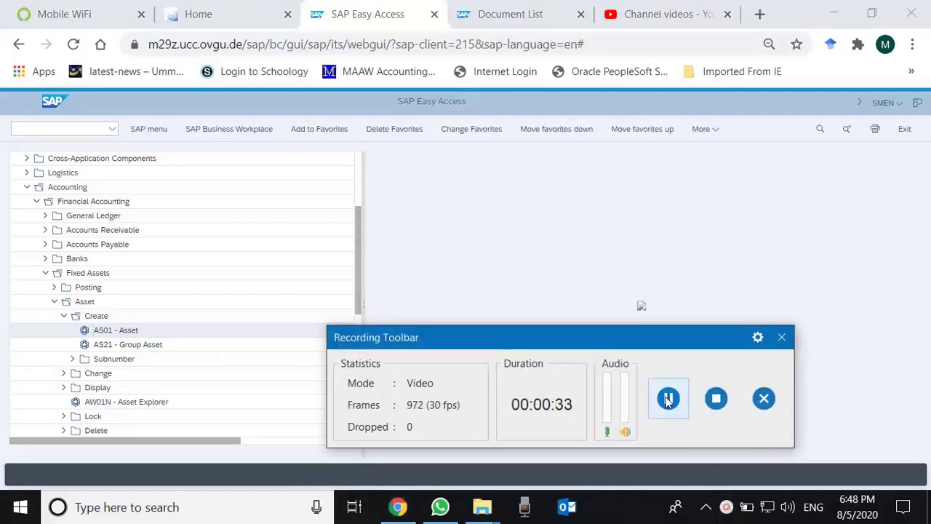
{"action": "left_click", "coordinate": [782, 337]}
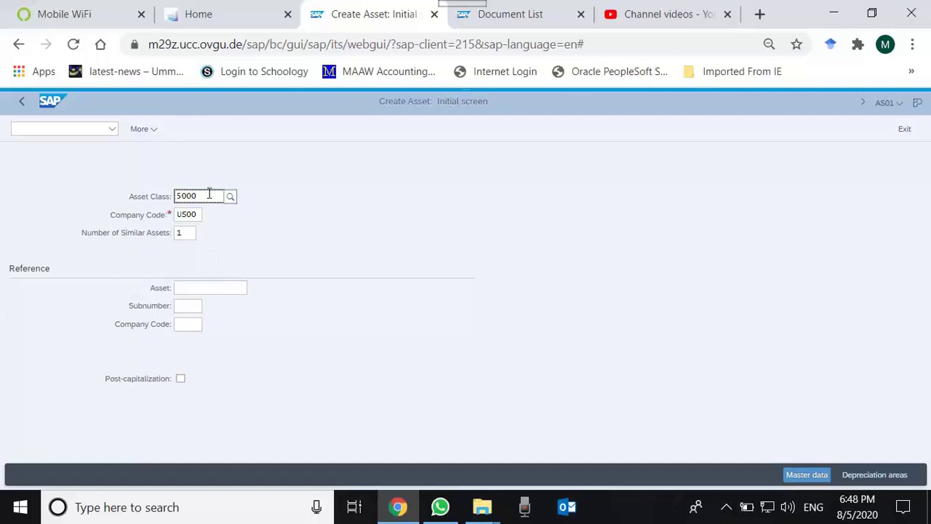
{"action": "left_click", "coordinate": [187, 231]}
{"action": "left_click", "coordinate": [202, 196]}
{"action": "left_click", "coordinate": [96, 248]}
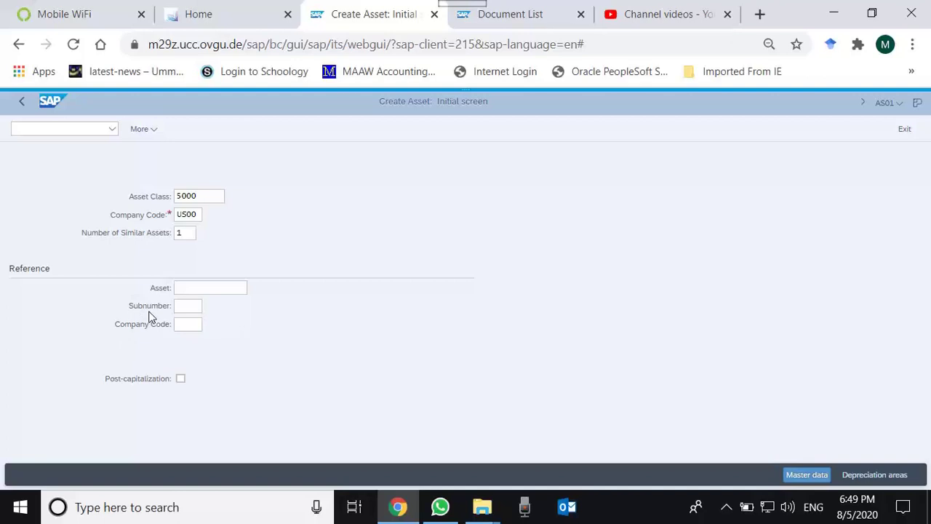
- Look up the asset classes for company code US00, choose class 5000 Vehicles and continue to the master data
{"action": "left_click", "coordinate": [208, 196]}
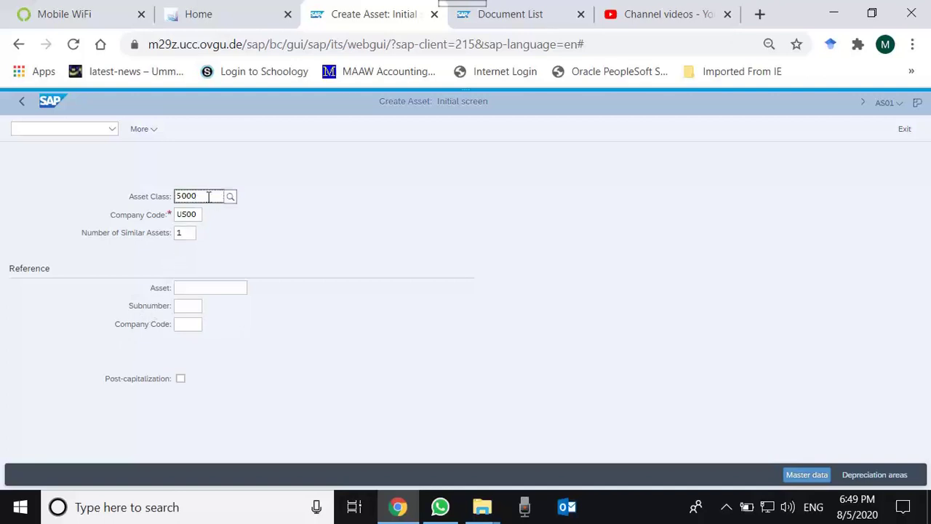
{"action": "left_click", "coordinate": [231, 201]}
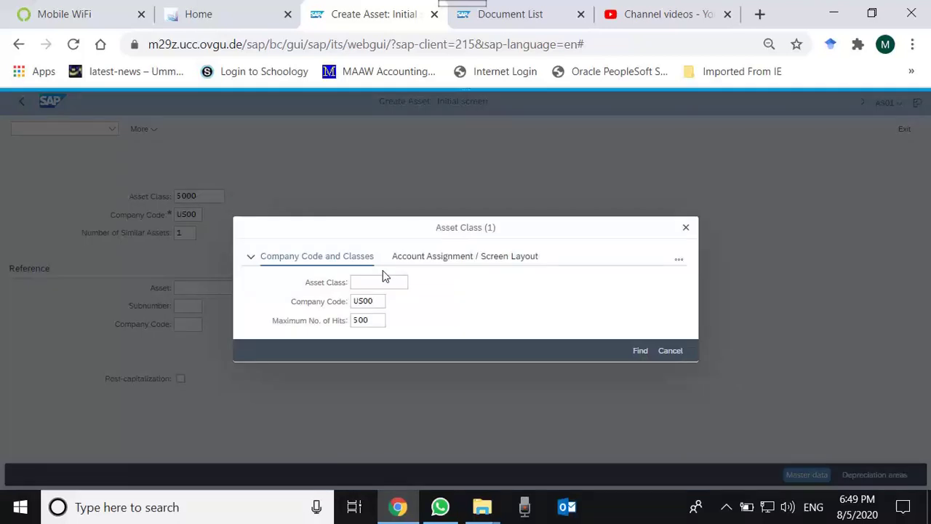
{"action": "left_click", "coordinate": [380, 284]}
{"action": "left_click", "coordinate": [639, 352]}
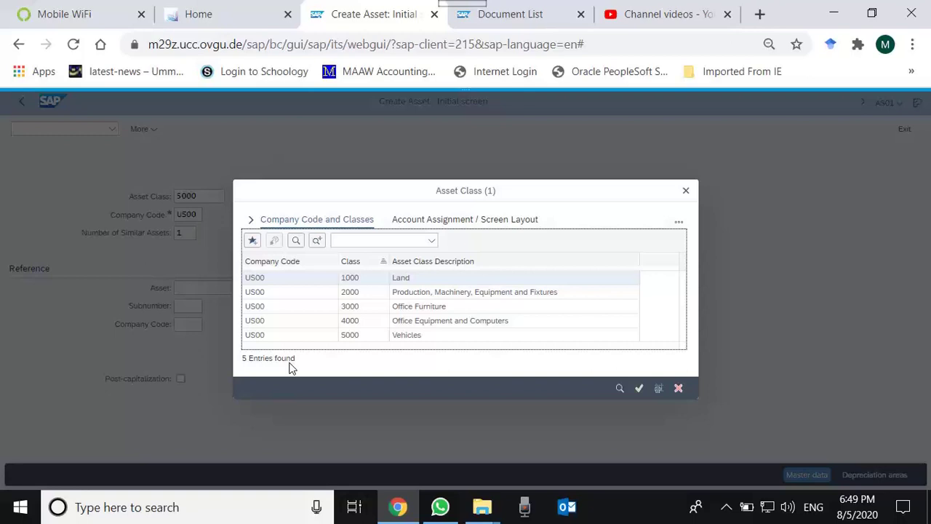
{"action": "left_click", "coordinate": [289, 338]}
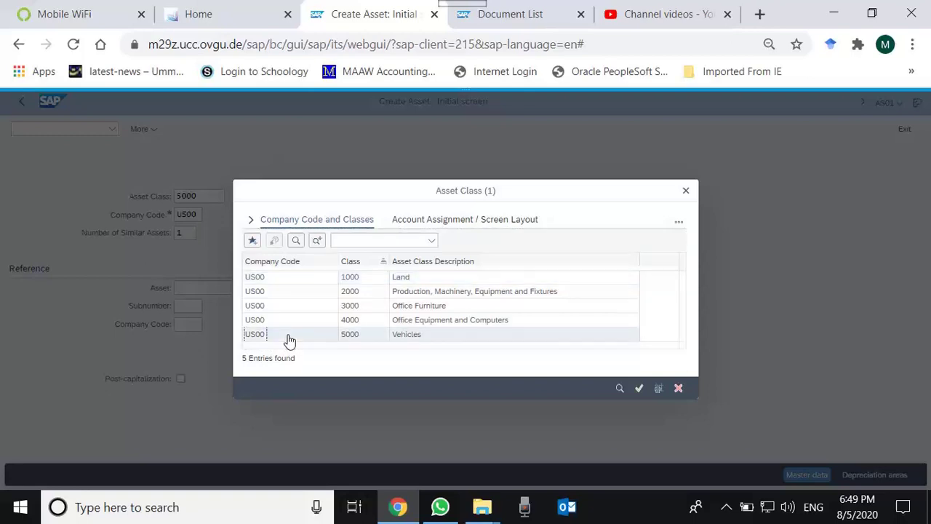
{"action": "key", "text": "Return"}
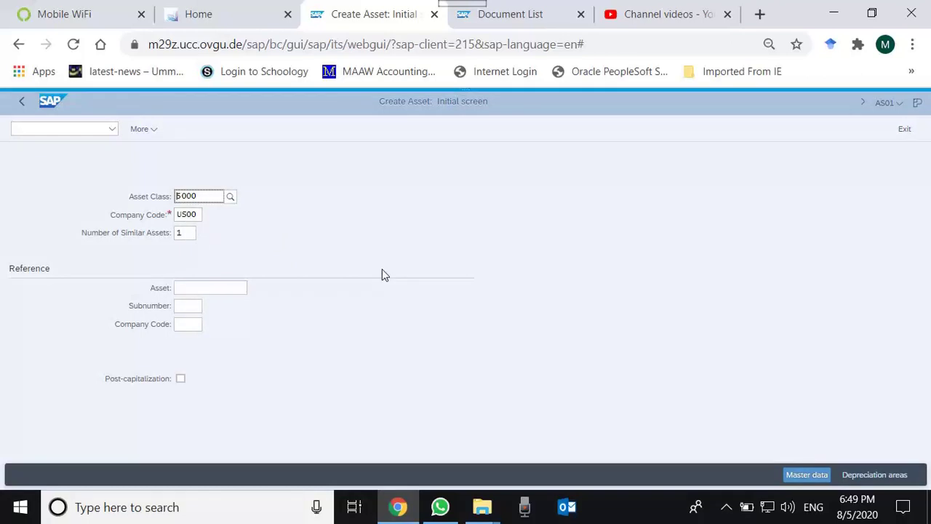
{"action": "key", "text": "Return"}
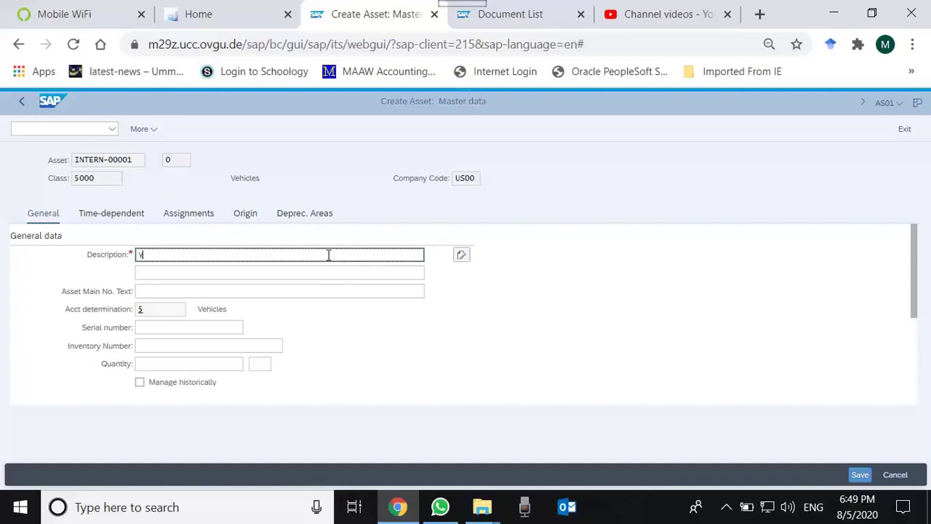
- Enter "Toyota Corolla" as the asset's description
{"action": "type", "text": "Toyota Cro"}
{"action": "key", "text": "BackSpace"}
{"action": "key", "text": "BackSpace"}
{"action": "type", "text": "orolla"}
{"action": "left_click", "coordinate": [155, 310]}
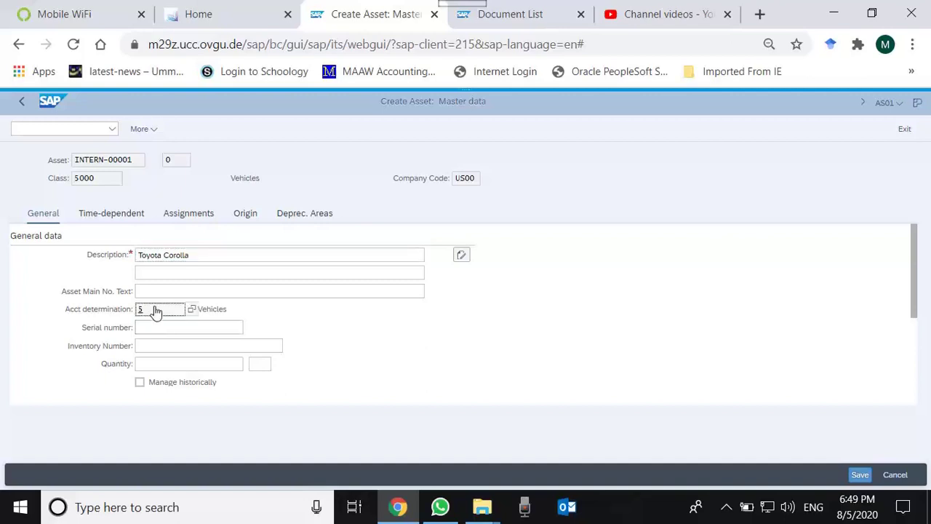
{"action": "key", "text": "BackSpace"}
{"action": "type", "text": "5"}
{"action": "left_click", "coordinate": [156, 291]}
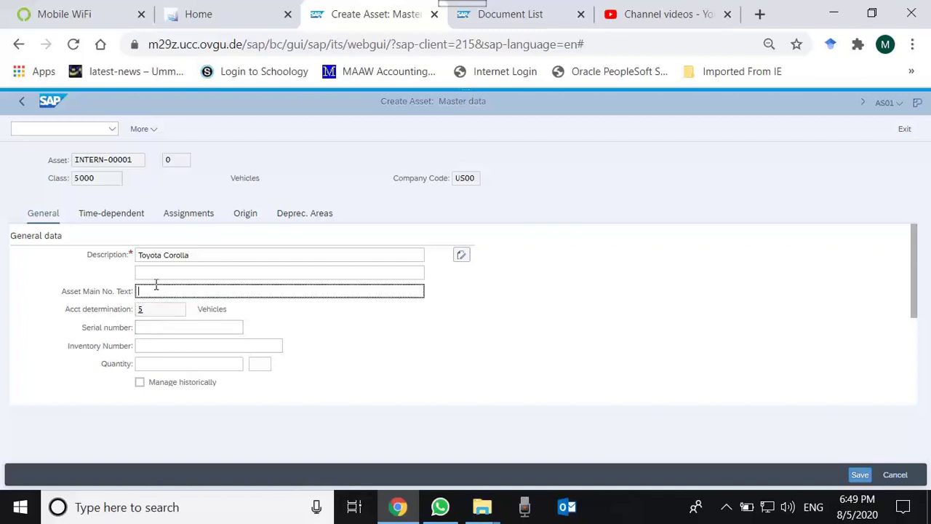
{"action": "left_click", "coordinate": [159, 326]}
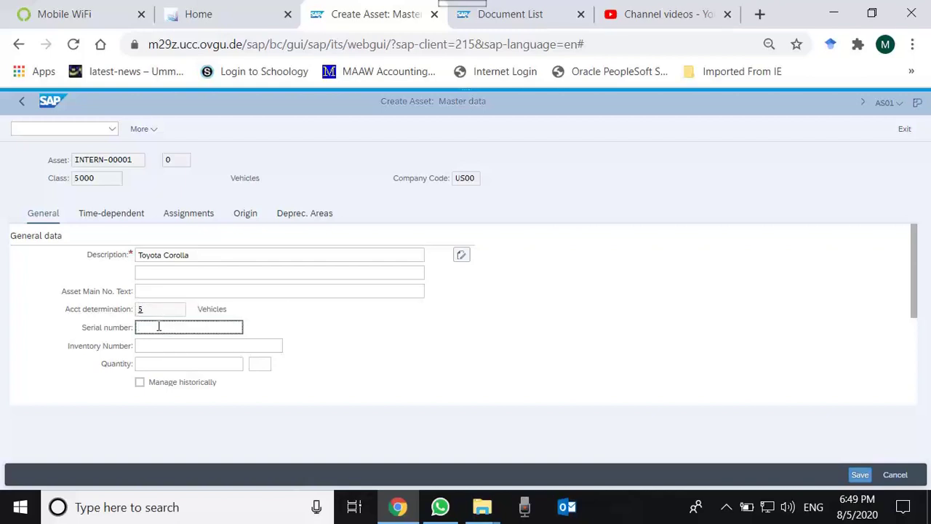
{"action": "left_click", "coordinate": [161, 345]}
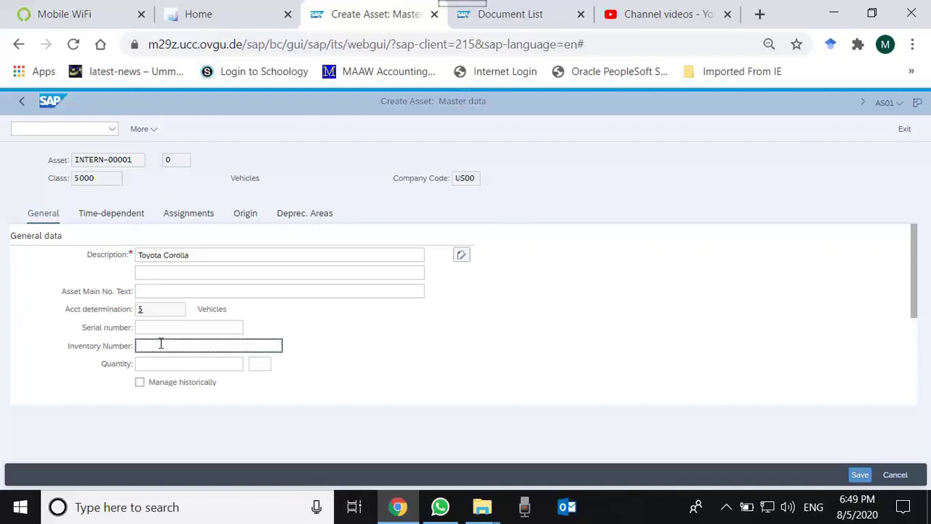
- Set the asset's quantity to 1 with the unit of measure EA and confirm the general data
{"action": "left_click", "coordinate": [168, 367]}
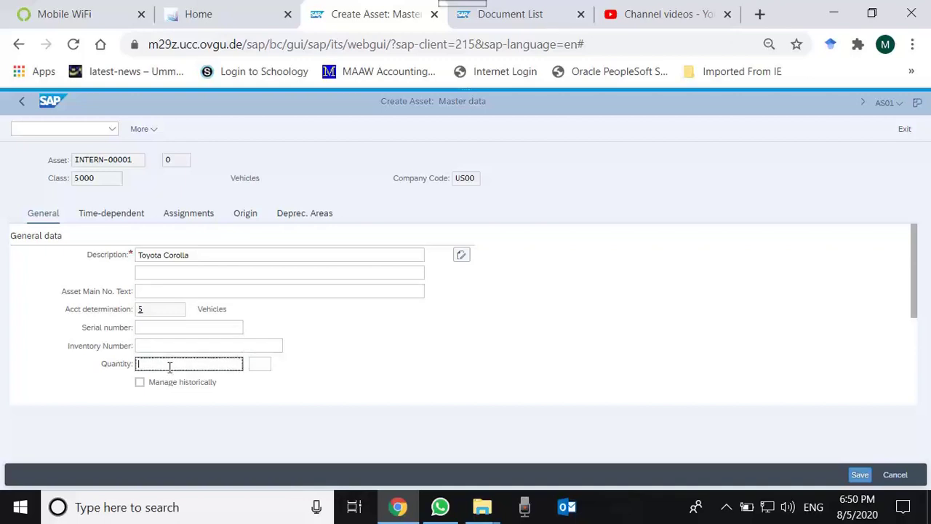
{"action": "type", "text": "1"}
{"action": "key", "text": "Tab"}
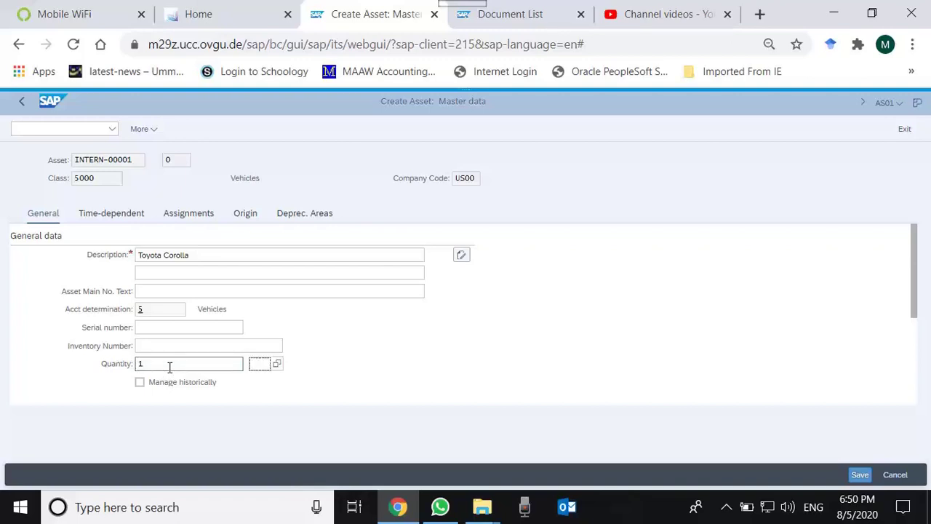
{"action": "type", "text": "ea"}
{"action": "key", "text": "Return"}
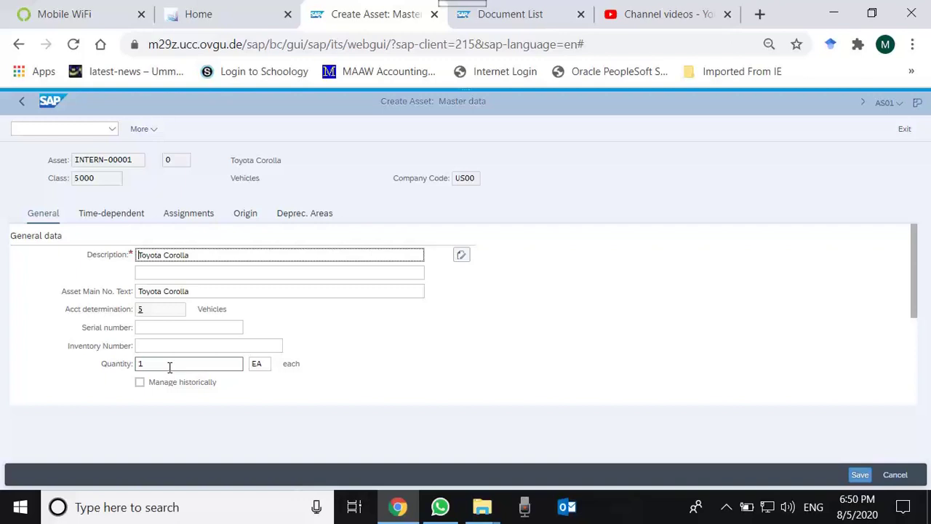
- Assign cost center NAAD1000 in the asset's time-dependent data
{"action": "left_click", "coordinate": [126, 218]}
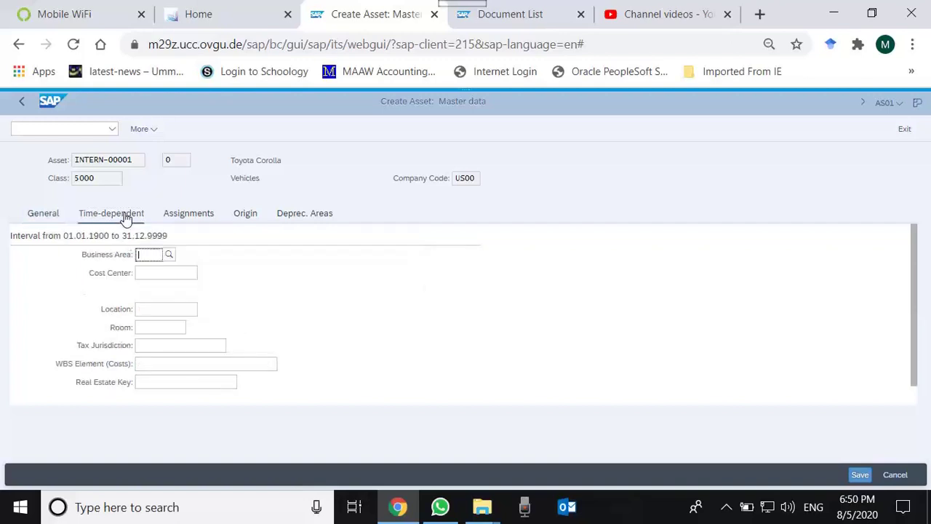
{"action": "left_click", "coordinate": [150, 274]}
{"action": "type", "text": "name"}
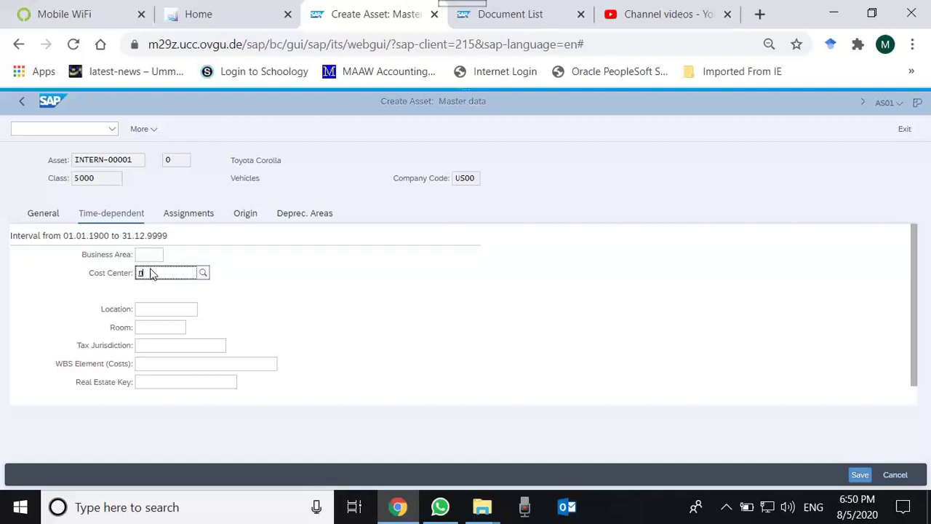
{"action": "type", "text": "1000"}
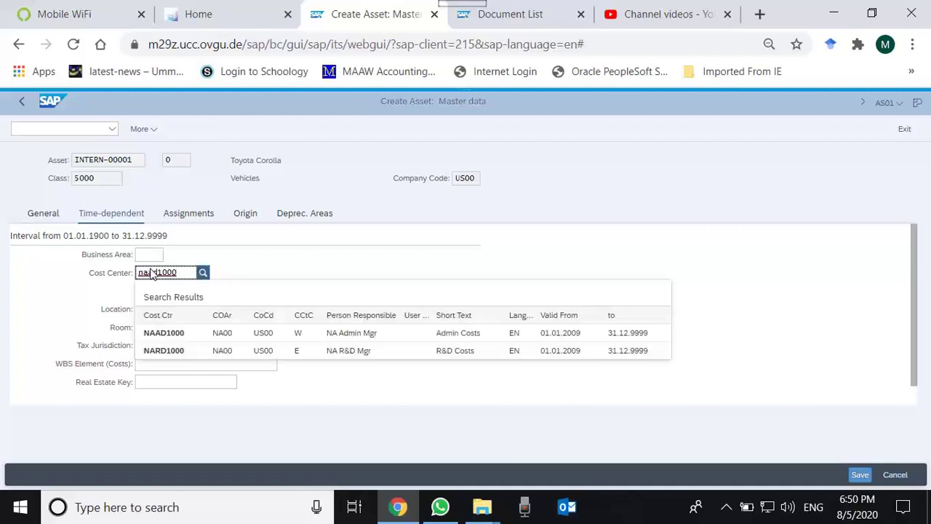
{"action": "key", "text": "Down"}
{"action": "key", "text": "Tab"}
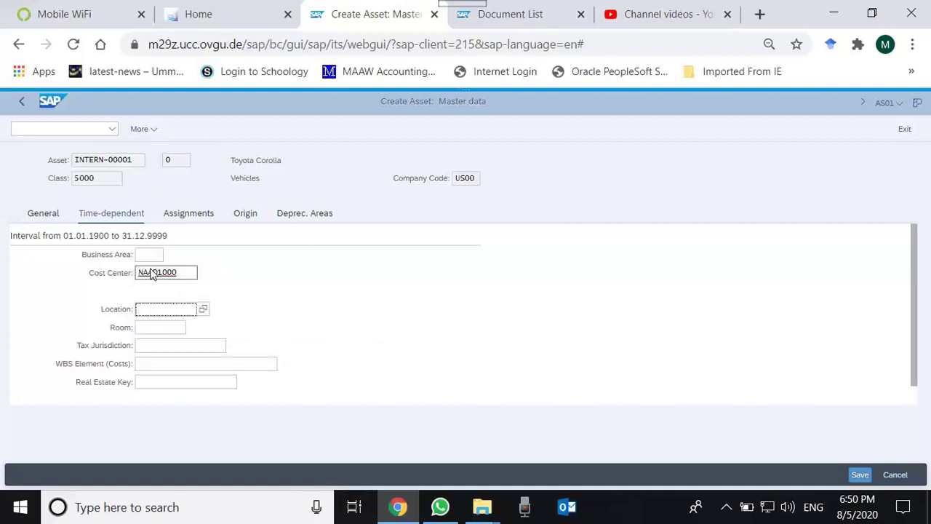
- Review the asset's evaluation group assignments and its origin fields such as vendor and manufacturer
{"action": "left_click", "coordinate": [188, 217]}
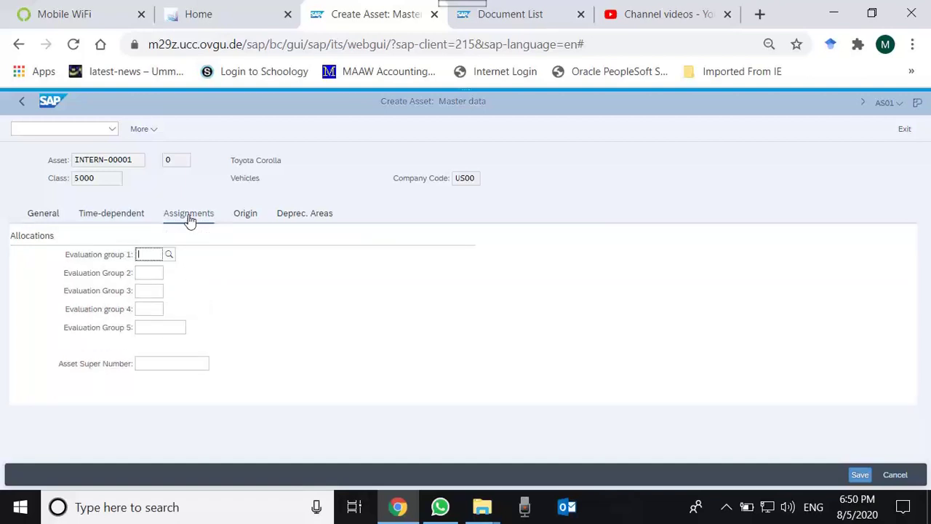
{"action": "left_click", "coordinate": [247, 216]}
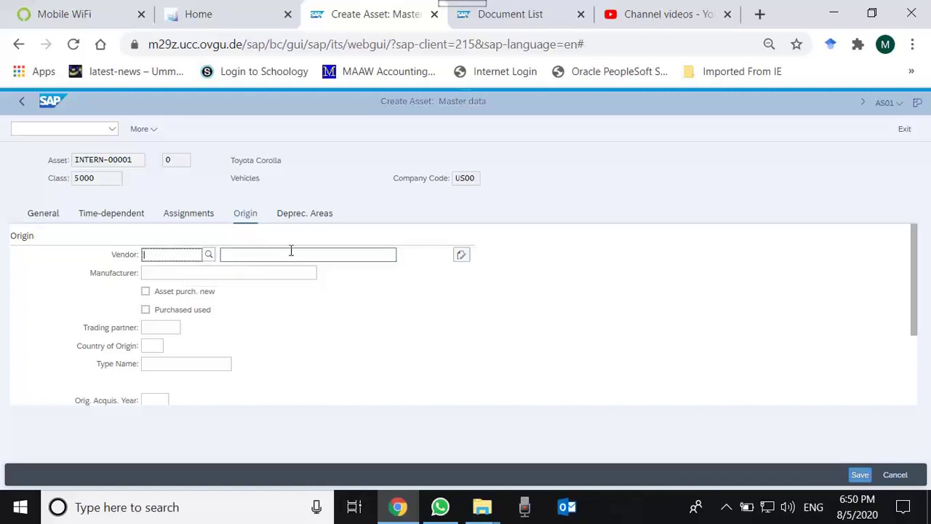
{"action": "left_click", "coordinate": [257, 277]}
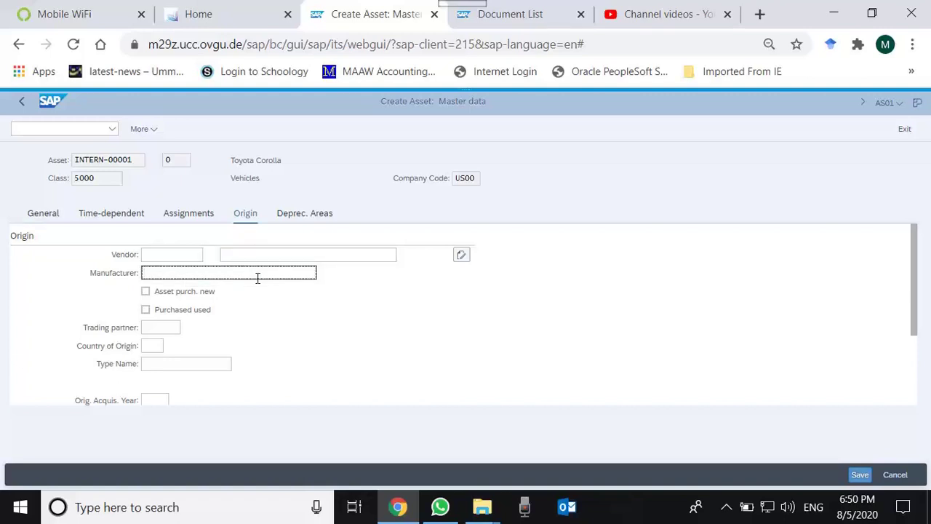
- Set the useful life to 5 for both the Book deprec. and ACRS/MACRS depreciation areas and save the asset
{"action": "left_click", "coordinate": [301, 214]}
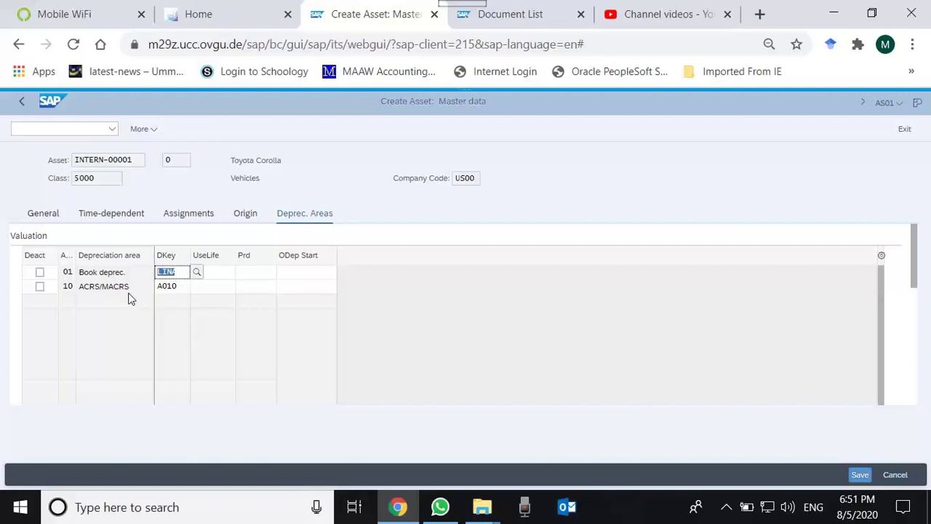
{"action": "left_click", "coordinate": [227, 273]}
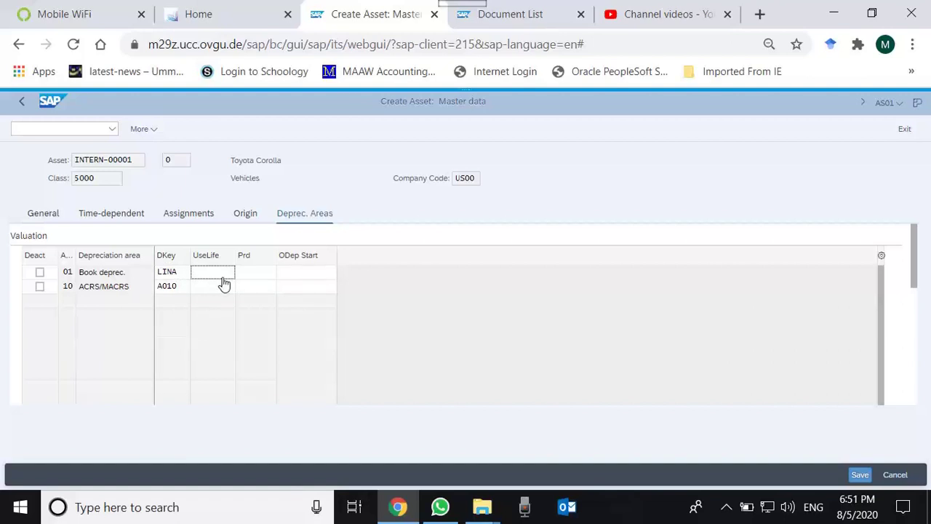
{"action": "type", "text": "5"}
{"action": "key", "text": "Tab"}
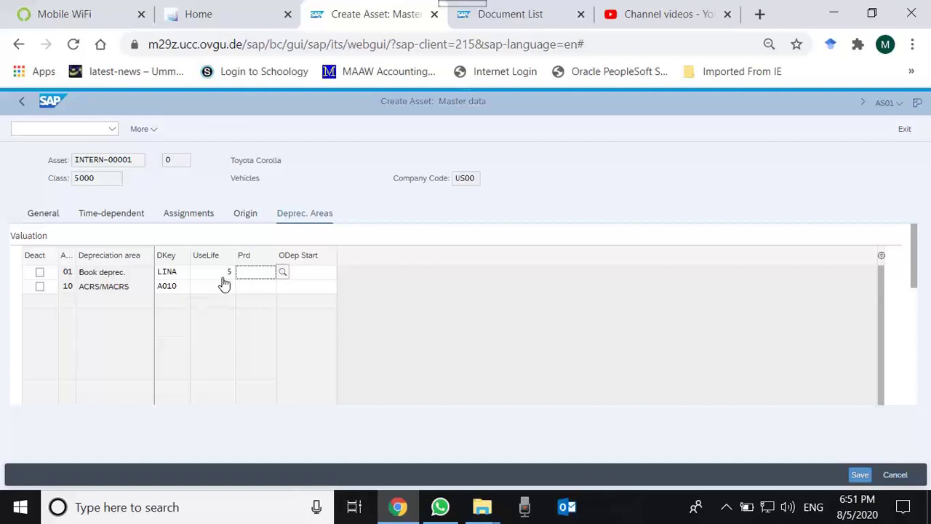
{"action": "left_click", "coordinate": [226, 292]}
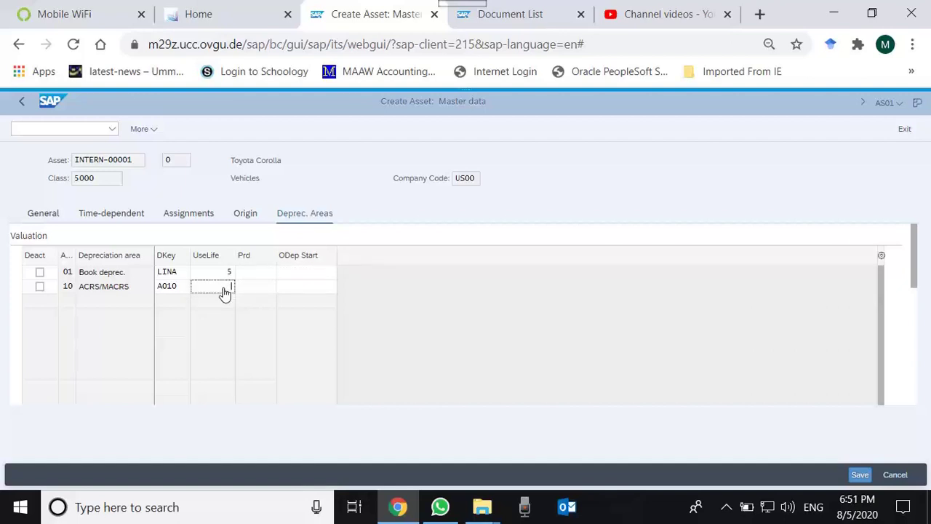
{"action": "type", "text": "5"}
{"action": "left_click", "coordinate": [318, 275]}
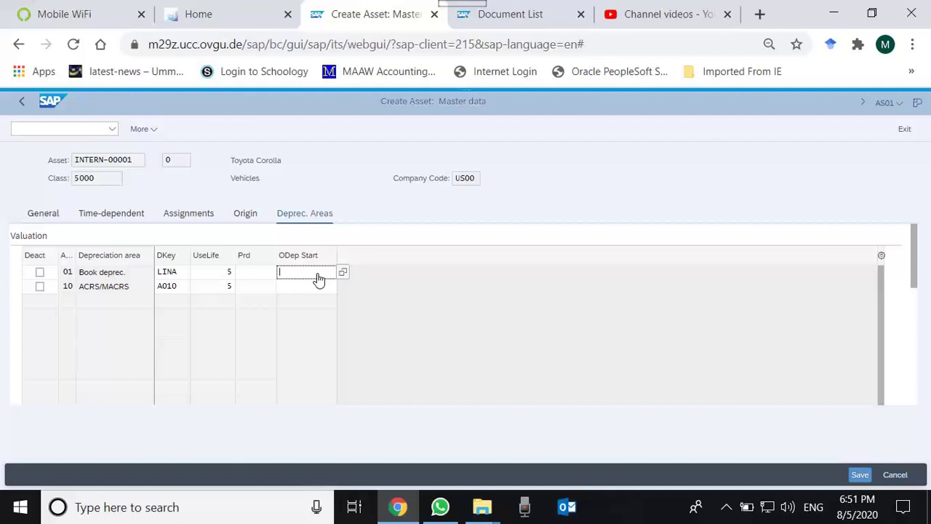
{"action": "left_click", "coordinate": [860, 475]}
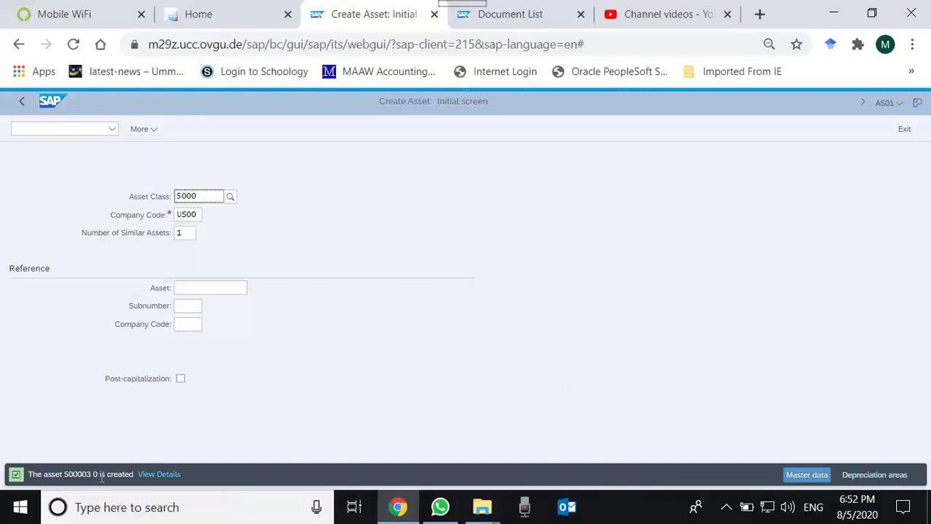
- Leave asset creation and open transaction F-90, the external acquisition with vendor, from the Fixed Assets posting transactions
{"action": "left_click", "coordinate": [97, 474]}
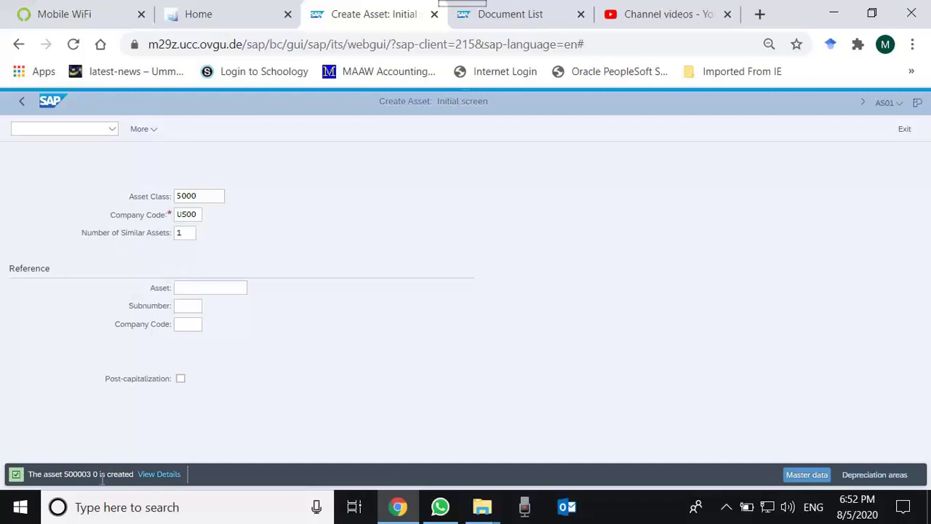
{"action": "left_click", "coordinate": [28, 103]}
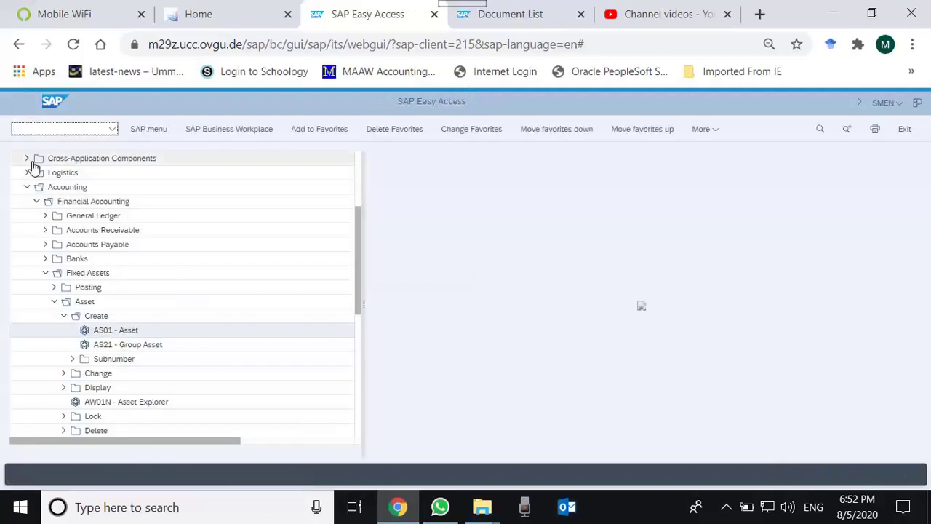
{"action": "left_click", "coordinate": [54, 287]}
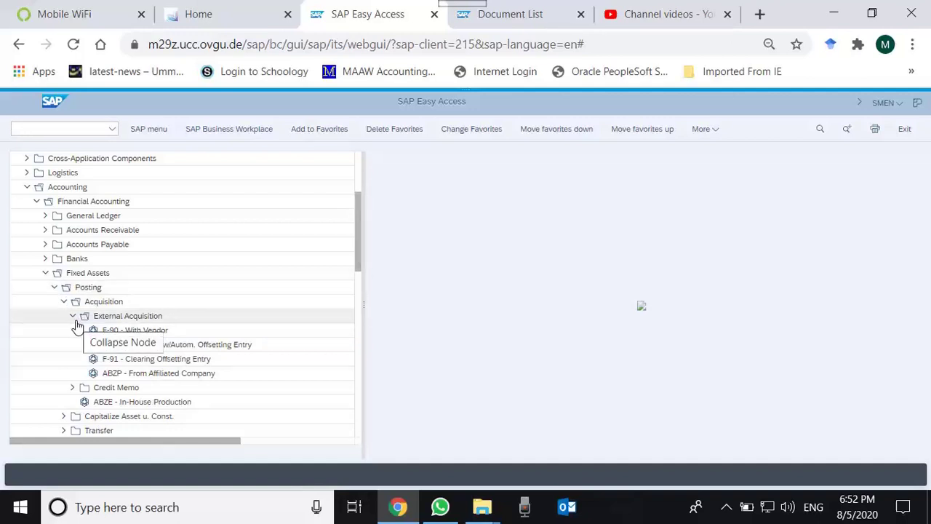
{"action": "left_click", "coordinate": [78, 288]}
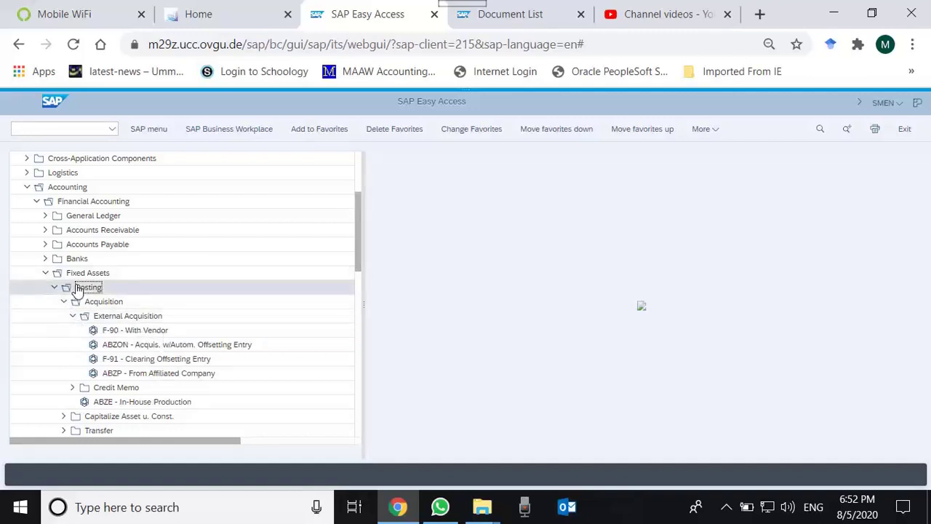
{"action": "left_click", "coordinate": [125, 331]}
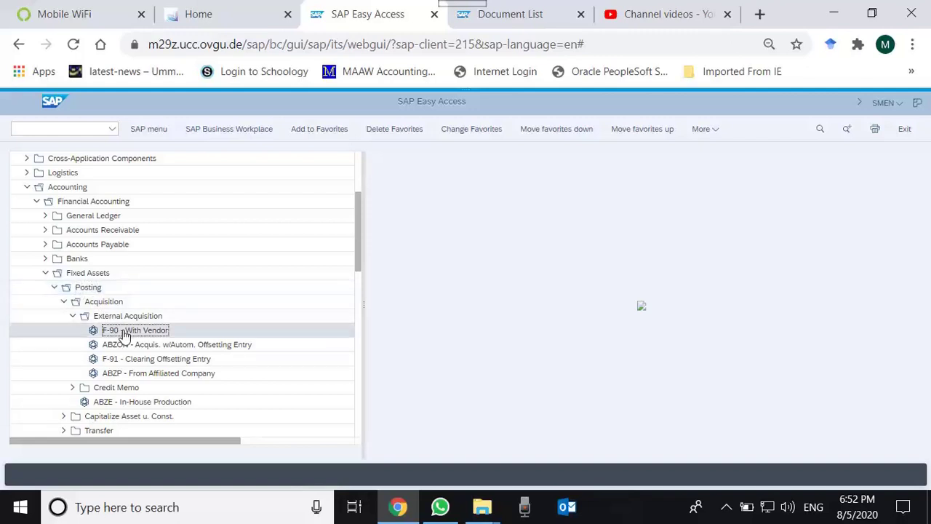
{"action": "double_click", "coordinate": [125, 332]}
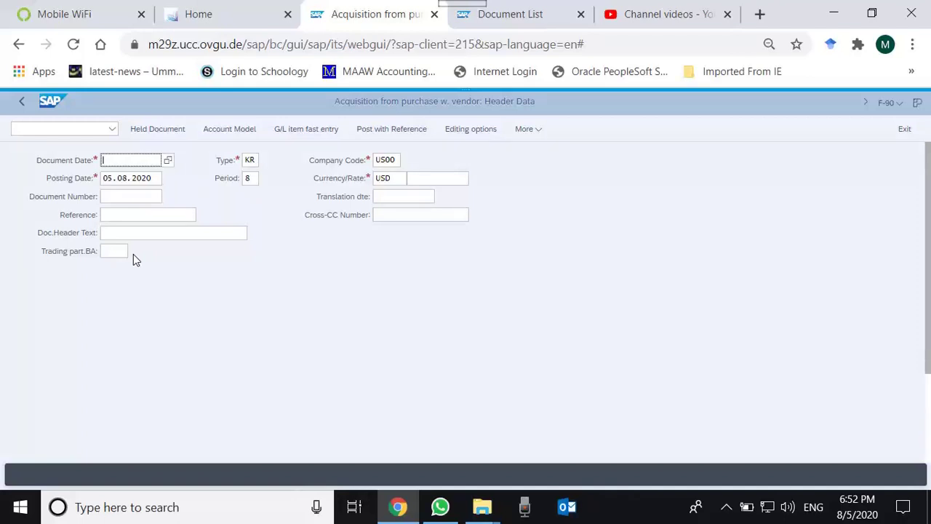
- Set the document date to 05.08.2020 in the header data of the acquisition from purchase with vendor
{"action": "type", "text": "05."}
{"action": "key", "text": "Tab"}
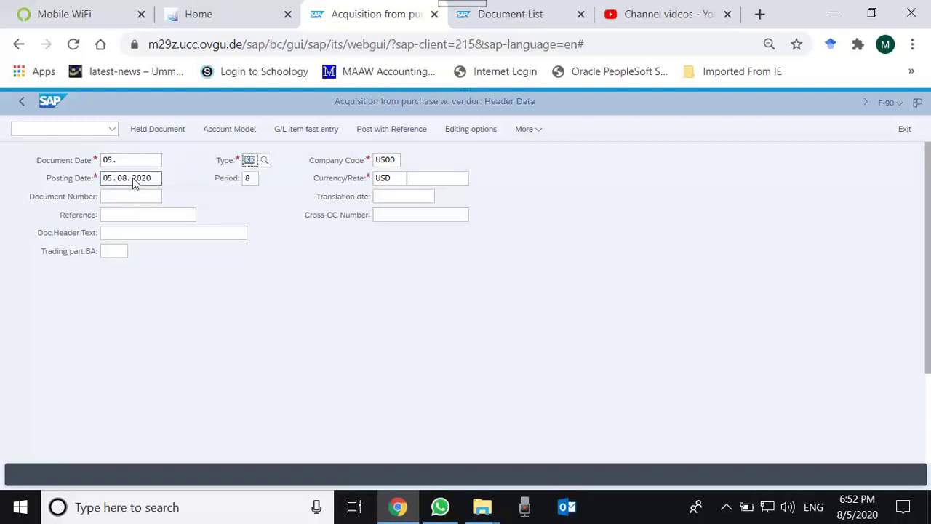
{"action": "left_click", "coordinate": [134, 157]}
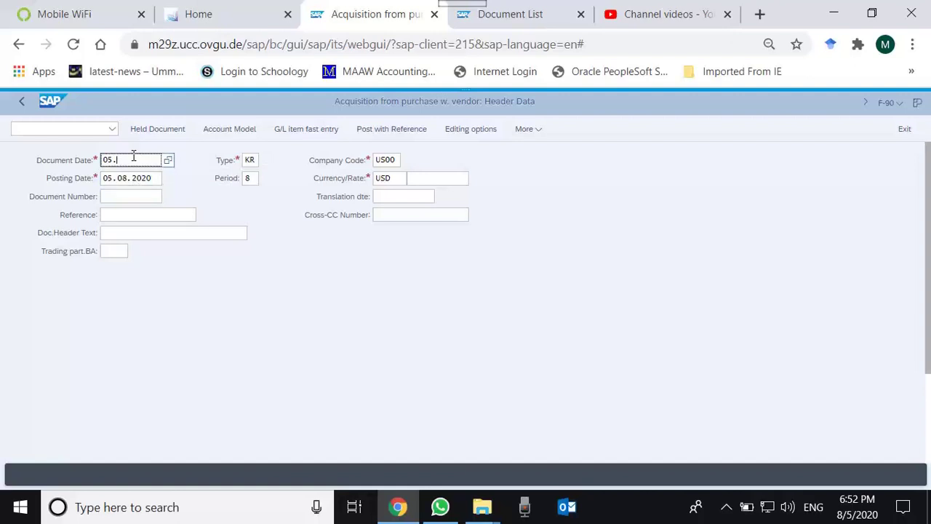
{"action": "type", "text": "08.2"}
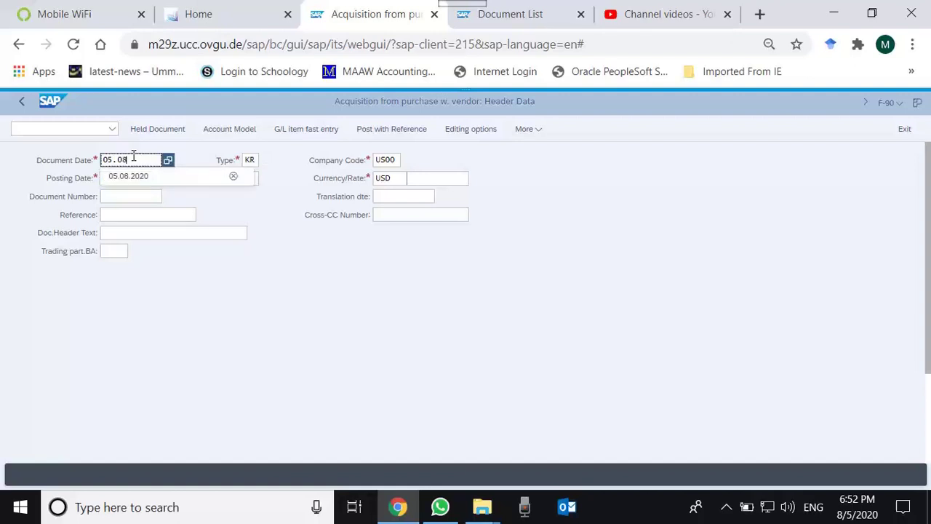
{"action": "type", "text": "020"}
{"action": "key", "text": "Return"}
- Check the available posting keys, then enter the Olympic Protective Gear vendor account in the first line item with posting key 31 and open the vendor item
{"action": "left_click_drag", "start_coordinate": [926, 298], "coordinate": [930, 406]}
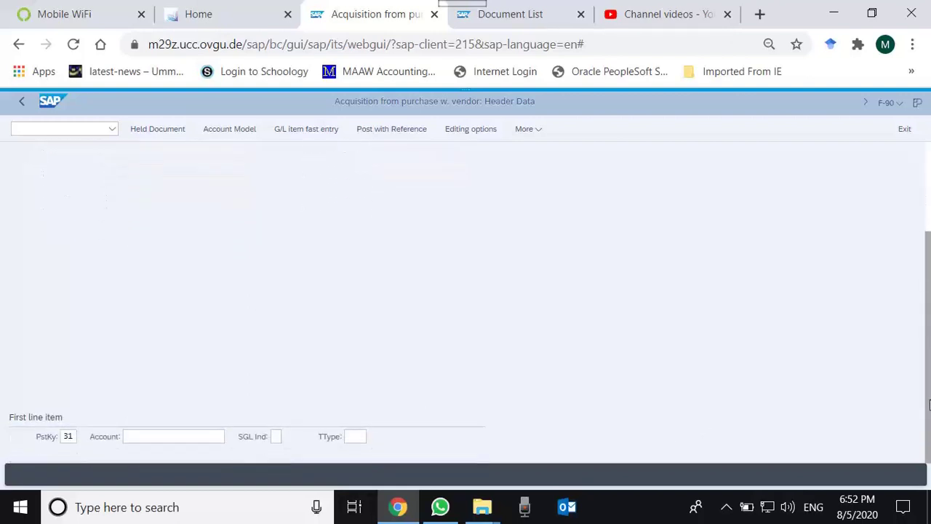
{"action": "left_click", "coordinate": [69, 437]}
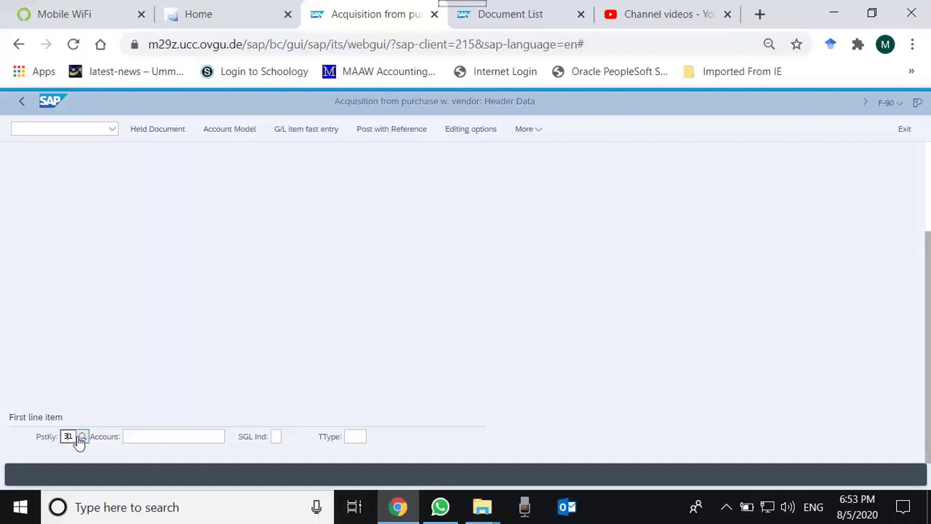
{"action": "left_click", "coordinate": [81, 436]}
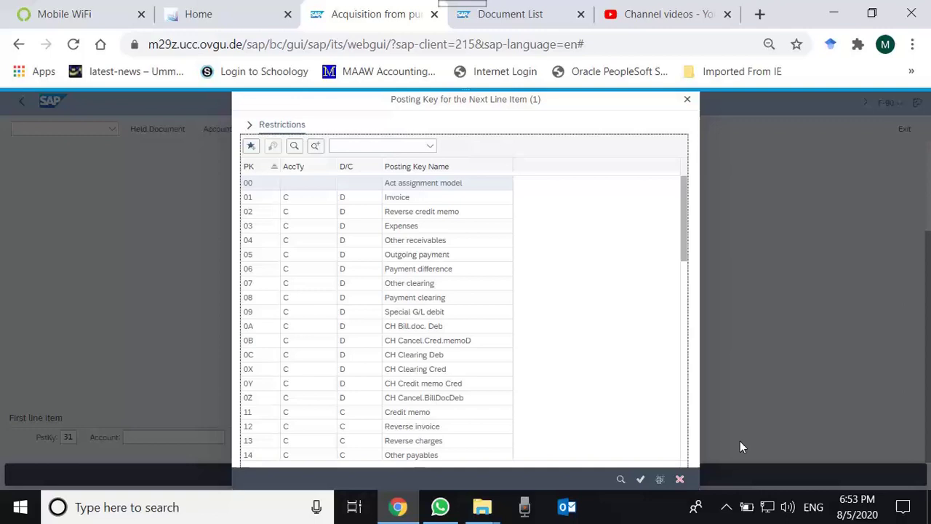
{"action": "left_click", "coordinate": [310, 428]}
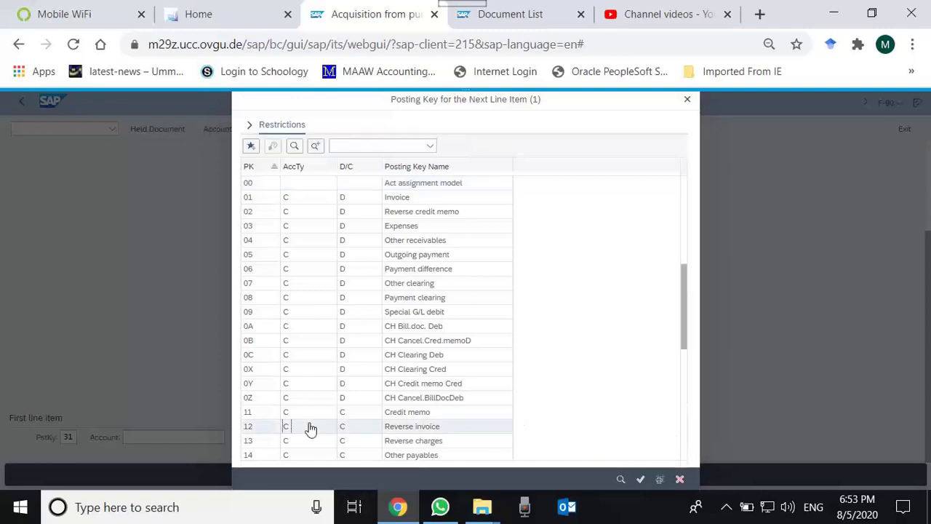
{"action": "scroll", "coordinate": [311, 429], "scroll_direction": "down", "scroll_amount": 5}
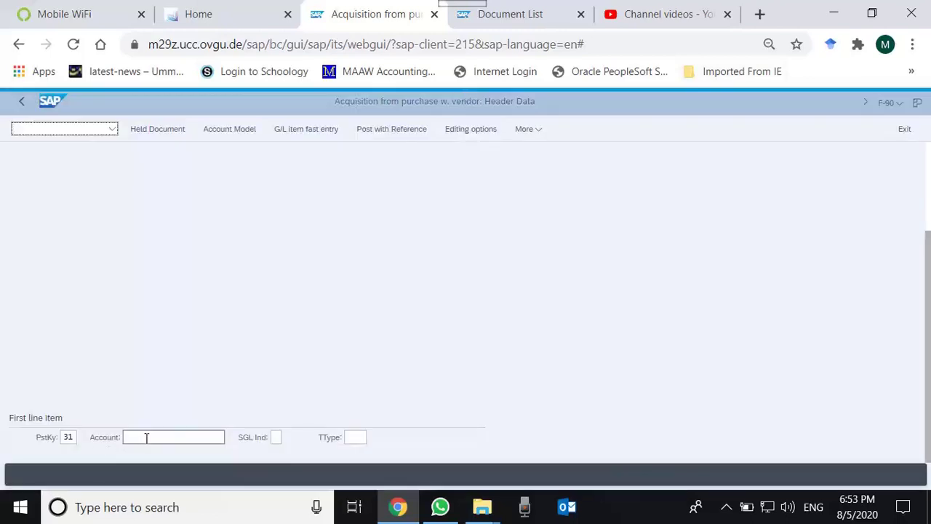
{"action": "left_click", "coordinate": [147, 438]}
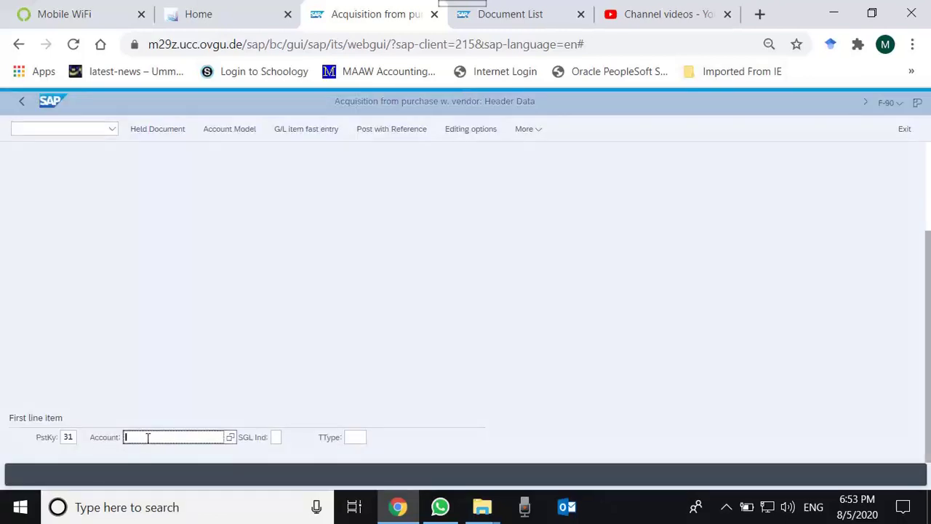
{"action": "type", "text": "10"}
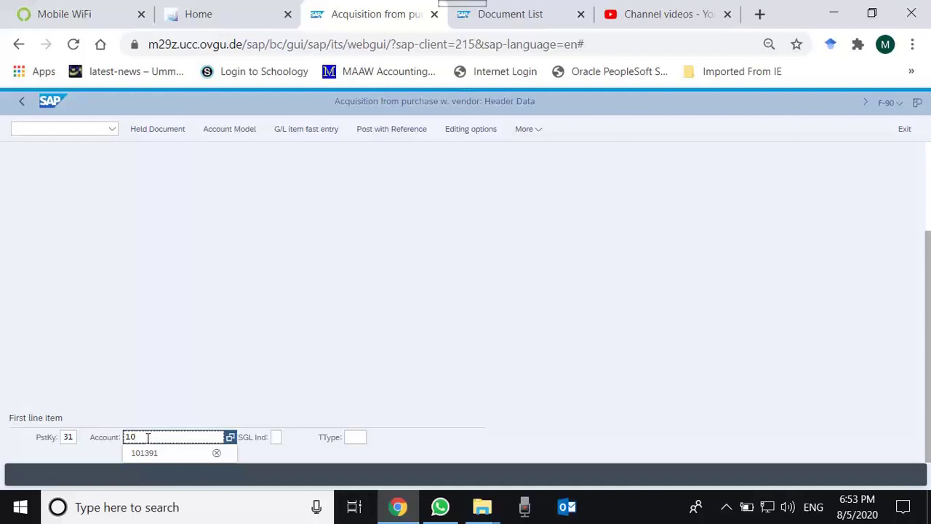
{"action": "type", "text": "1391"}
{"action": "left_click", "coordinate": [176, 395]}
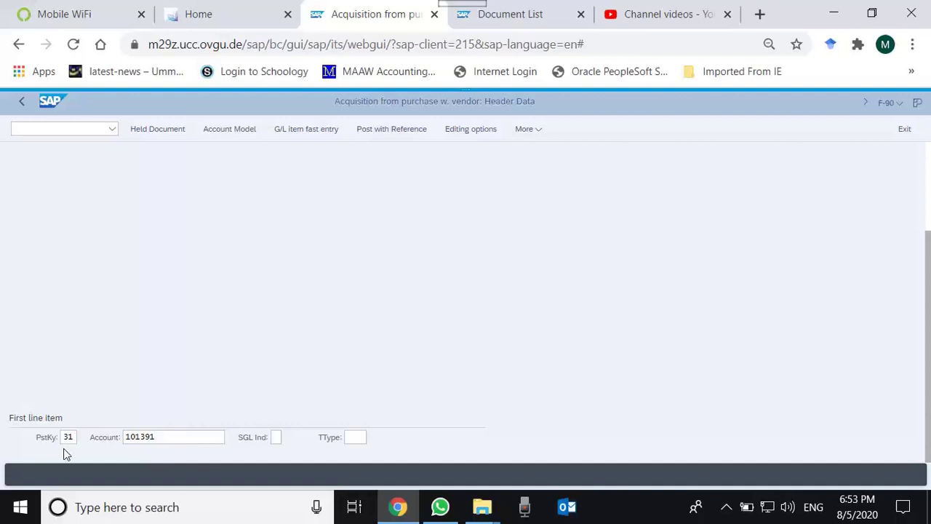
{"action": "left_click", "coordinate": [163, 436]}
{"action": "key", "text": "Return"}
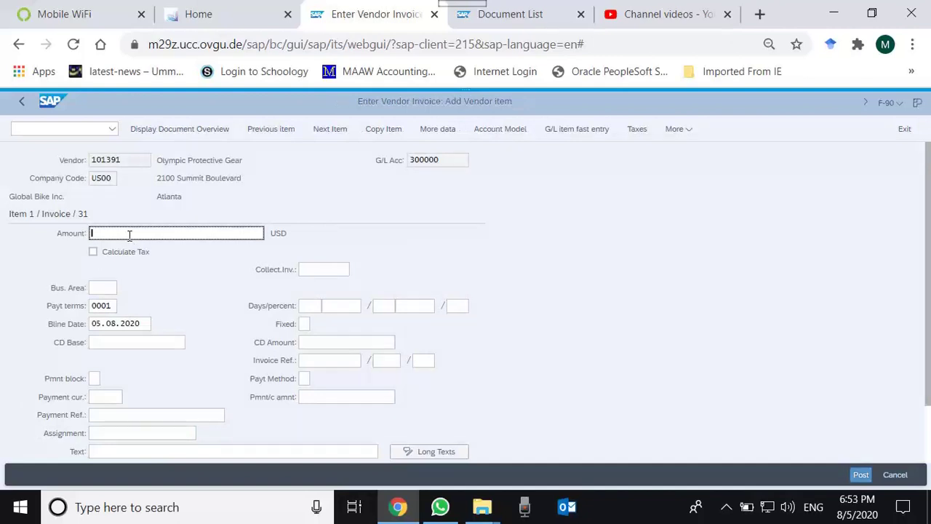
- Set the vendor invoice amount to 5000 USD and choose posting key 70, Debit asset, for the next line item
{"action": "type", "text": "5000"}
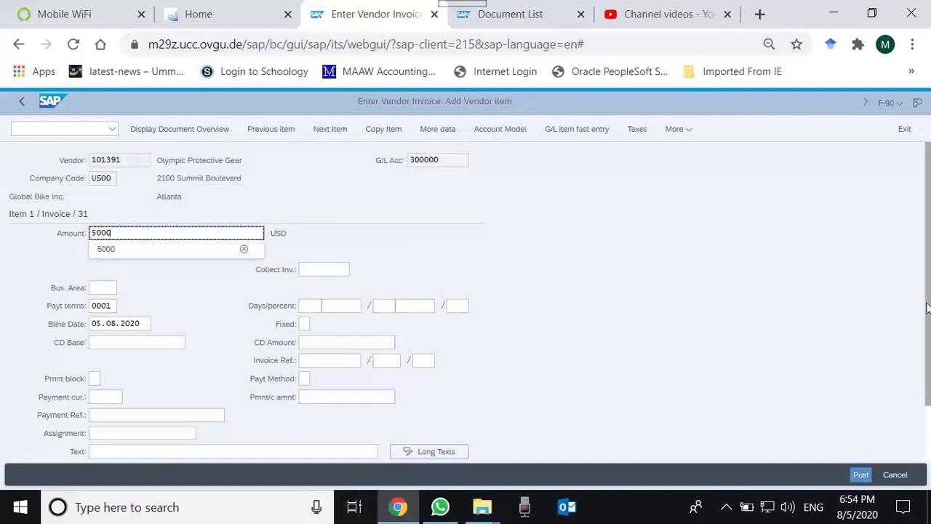
{"action": "left_click_drag", "start_coordinate": [929, 320], "coordinate": [929, 384]}
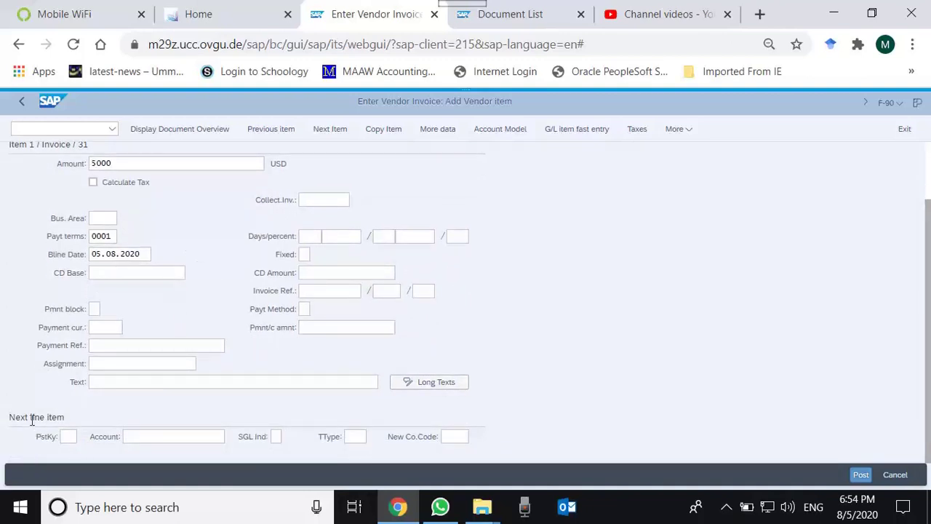
{"action": "left_click", "coordinate": [71, 437]}
{"action": "left_click", "coordinate": [83, 437]}
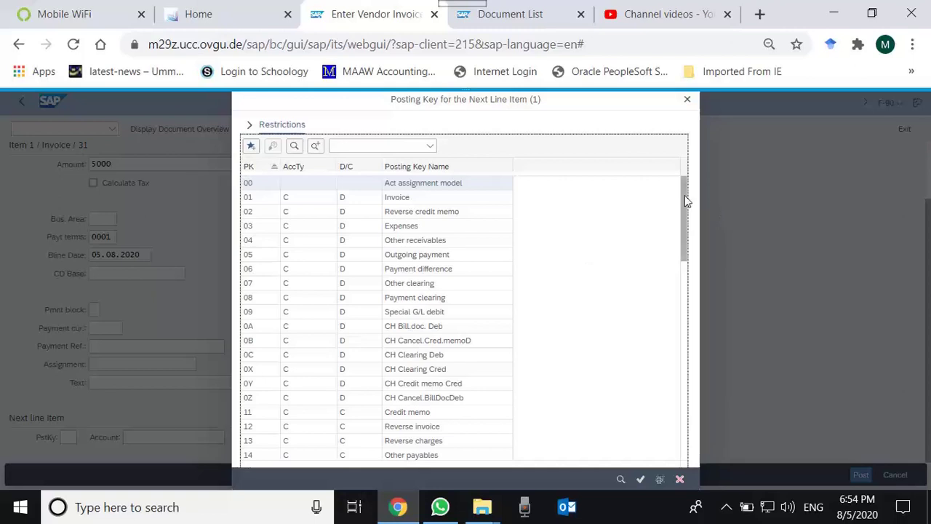
{"action": "left_click_drag", "start_coordinate": [685, 209], "coordinate": [689, 259]}
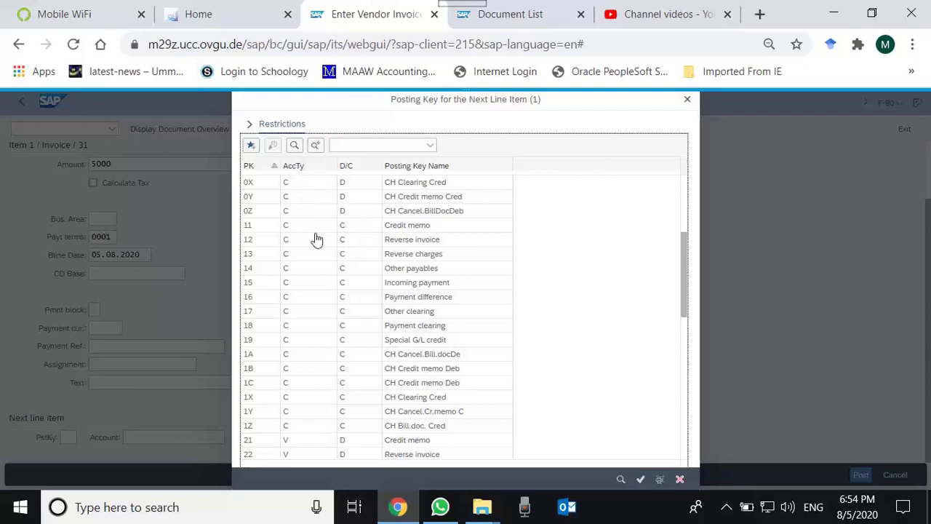
{"action": "left_click_drag", "start_coordinate": [684, 271], "coordinate": [687, 422]}
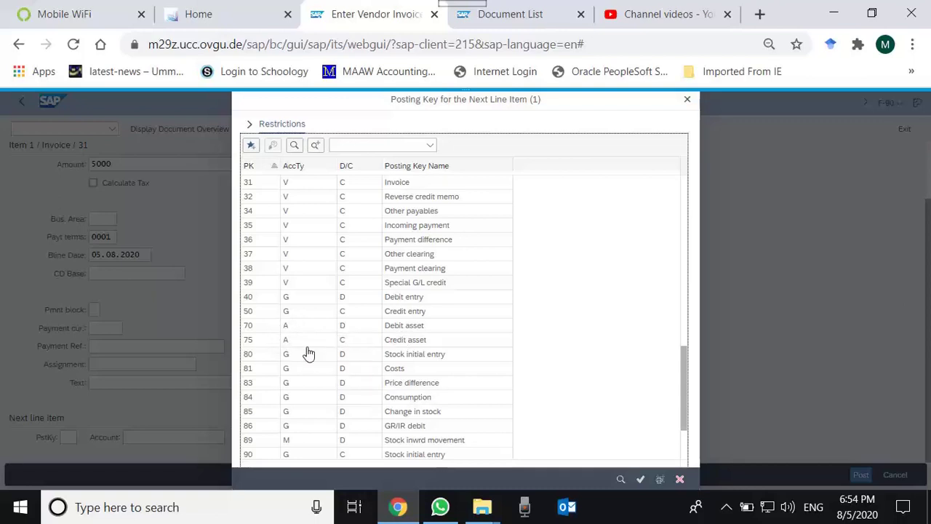
{"action": "left_click", "coordinate": [315, 331]}
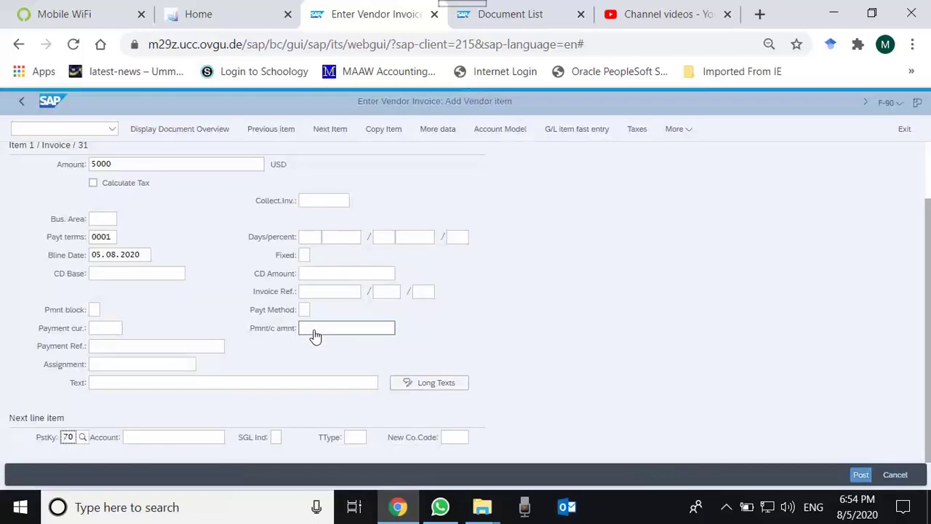
- Try to enter asset 500003-0 as the account of the next line item, and close the dialog that opens
{"action": "left_click", "coordinate": [168, 433]}
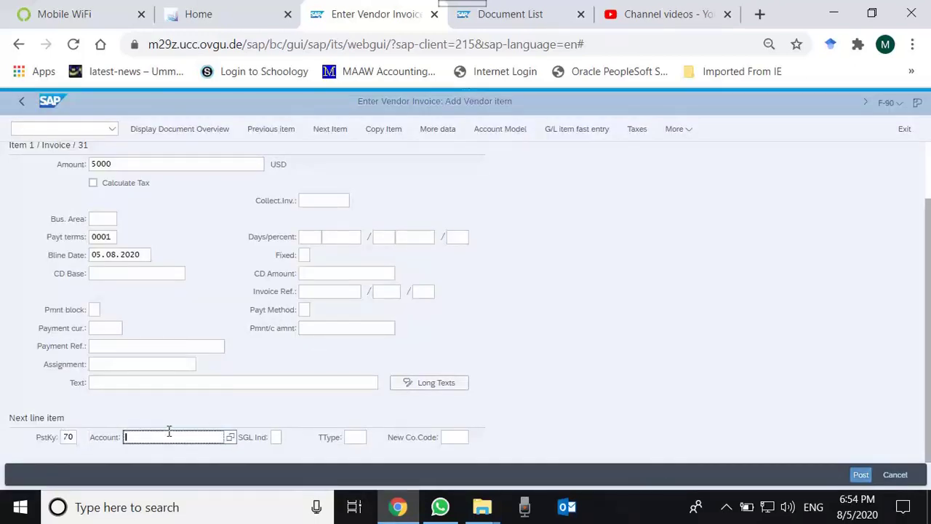
{"action": "type", "text": "500003-0"}
{"action": "key", "text": "Return"}
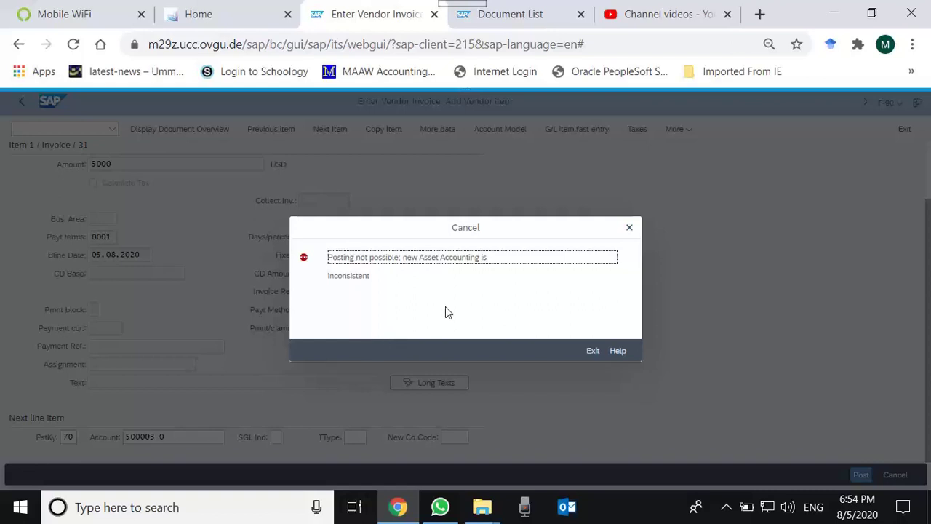
{"action": "left_click", "coordinate": [630, 230]}
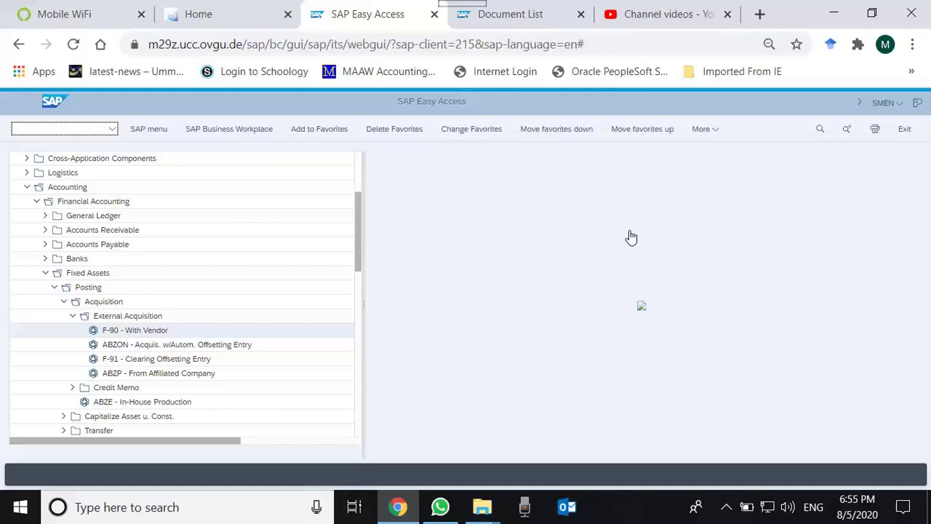
{"action": "left_click_drag", "start_coordinate": [359, 262], "coordinate": [359, 207]}
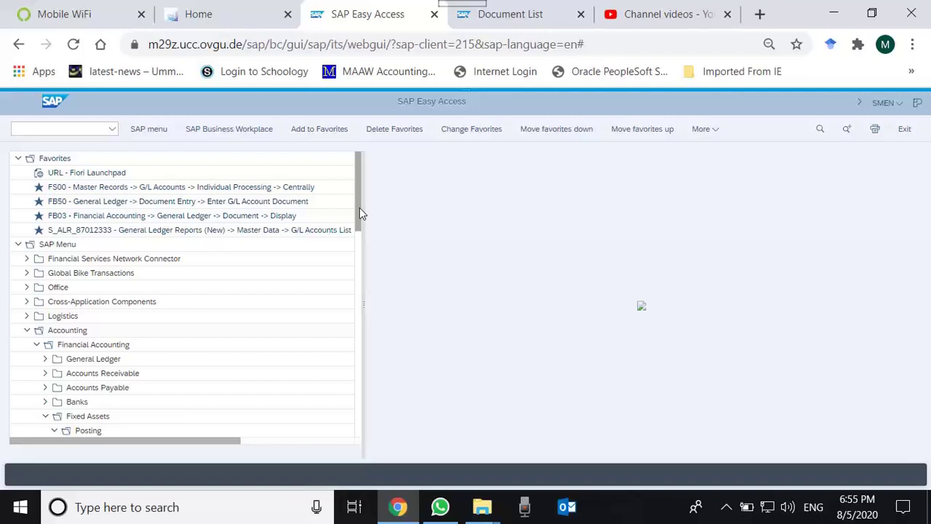
{"action": "left_click_drag", "start_coordinate": [359, 207], "coordinate": [357, 258]}
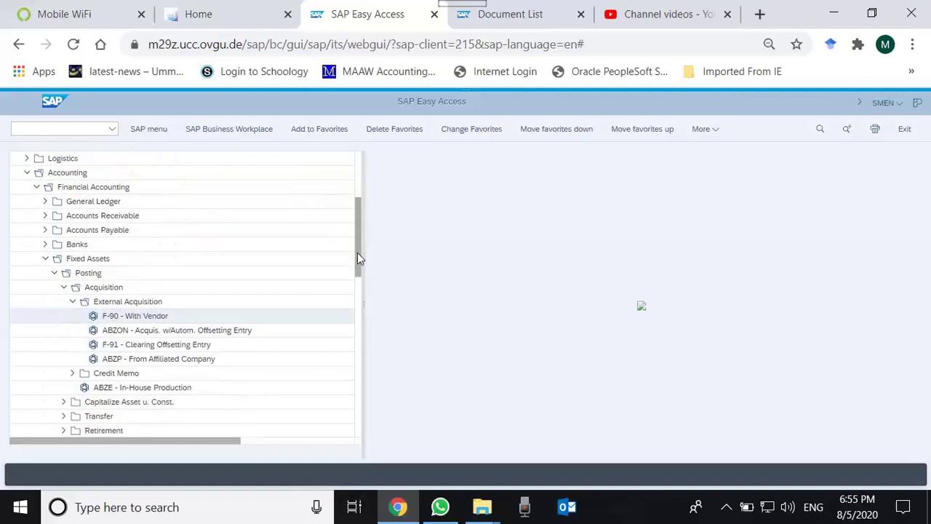